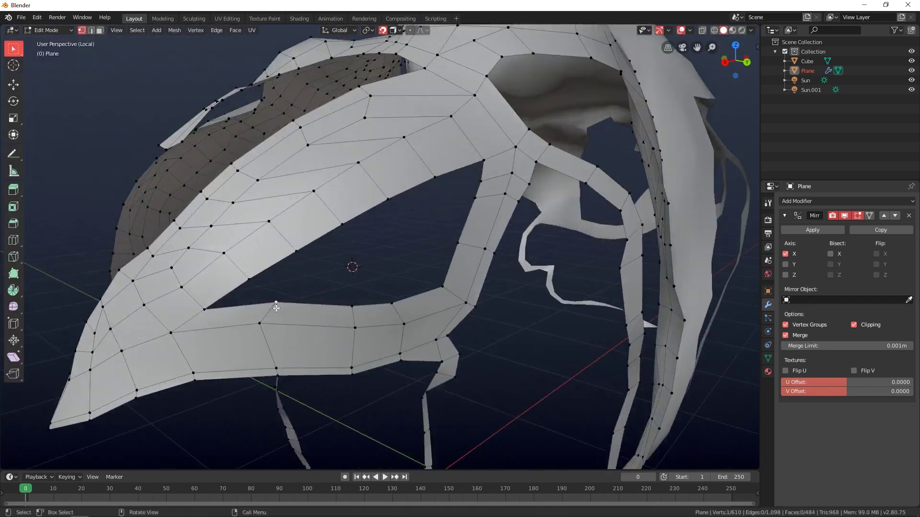
Join two vertices of the mirrored plane mesh with a new edge using F
middle_drag(353, 311, 440, 276)
shift+click(287, 250)
key(f)
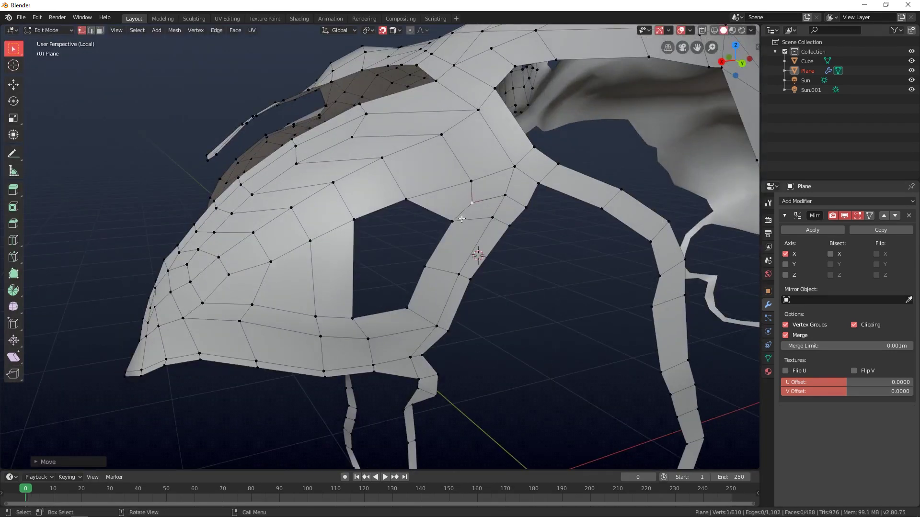
key(s)
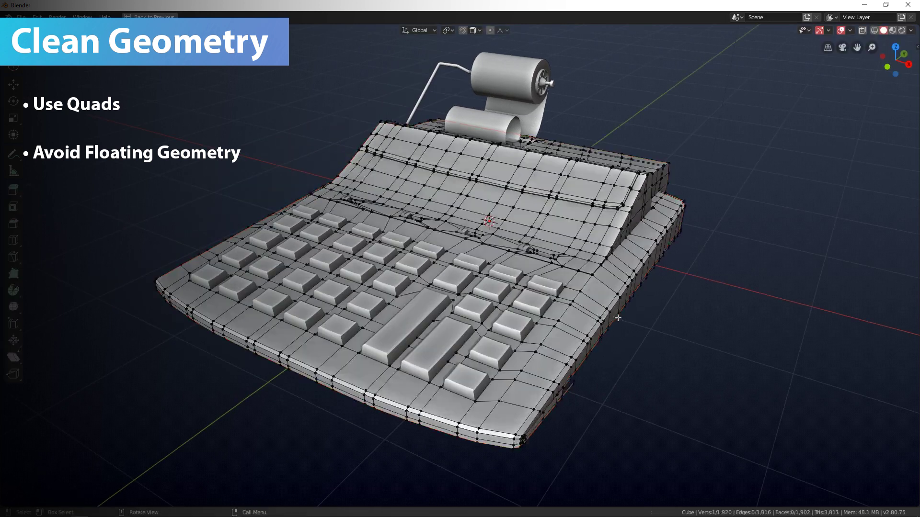
Inspect the calculator mesh in see-through wireframe from a low side angle
middle_drag(618, 335, 518, 300)
key(x)
scroll(324, 244, down, 5)
key(shift+z)
middle_drag(325, 243, 378, 181)
scroll(513, 195, up, 5)
key(shift+z)
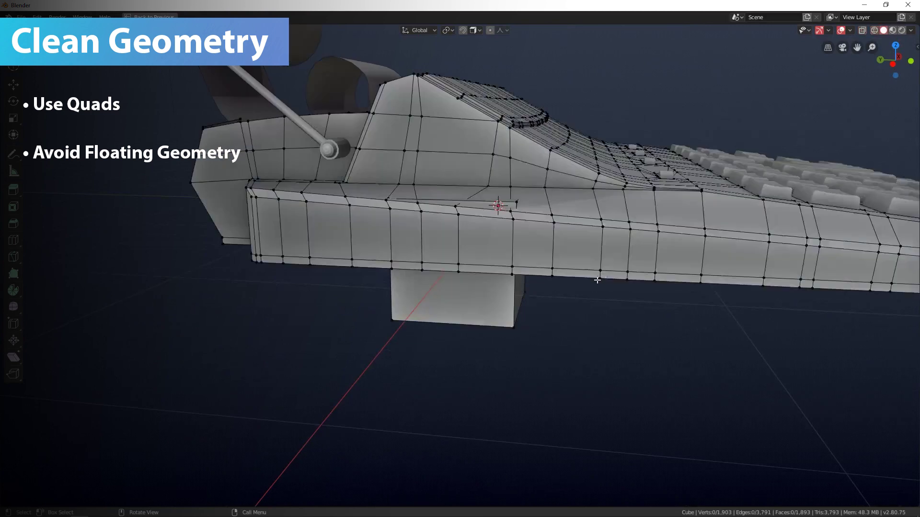
Delete the vertices of the floating box beneath the calculator
middle_drag(515, 323, 487, 316)
key(x)
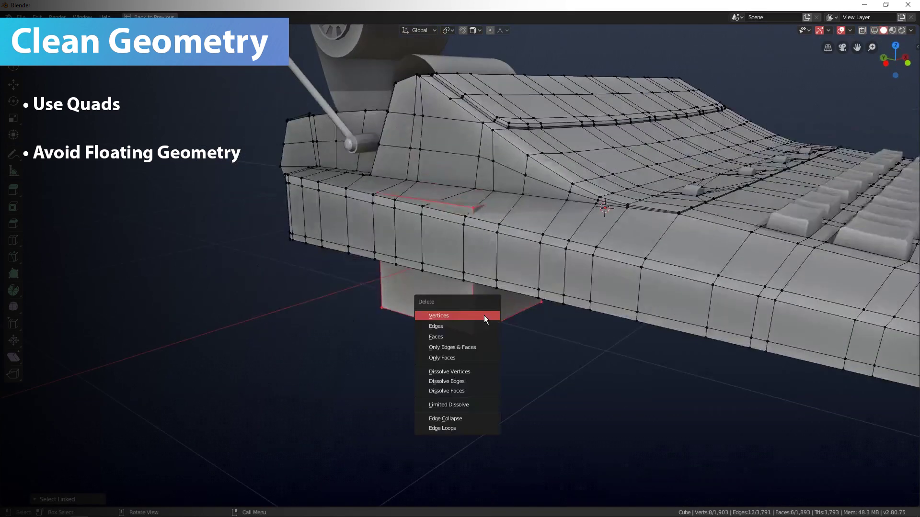
click(484, 316)
scroll(470, 287, up, 3)
scroll(461, 267, down, 5)
middle_drag(461, 266, 479, 249)
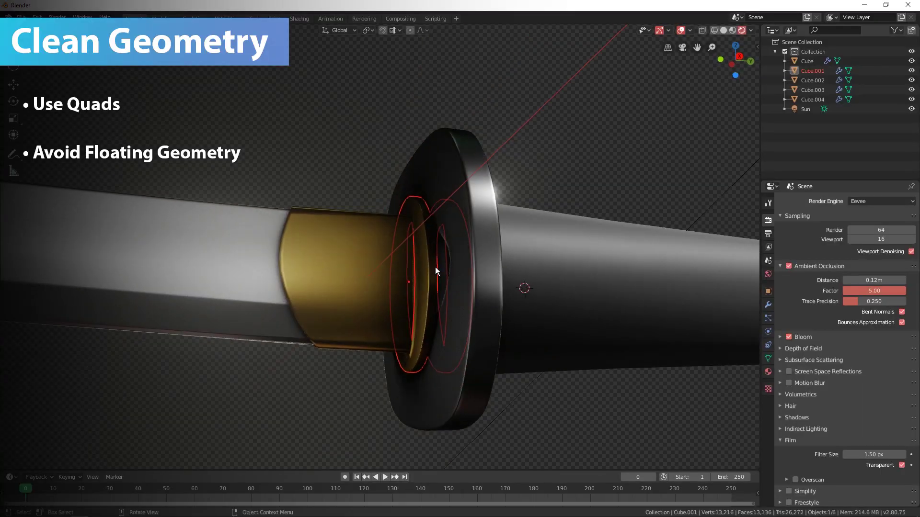
Isolate the katana hilt ring in local view and inspect its vertices
key(Tab)
key(KP_Divide)
middle_drag(346, 230, 364, 239)
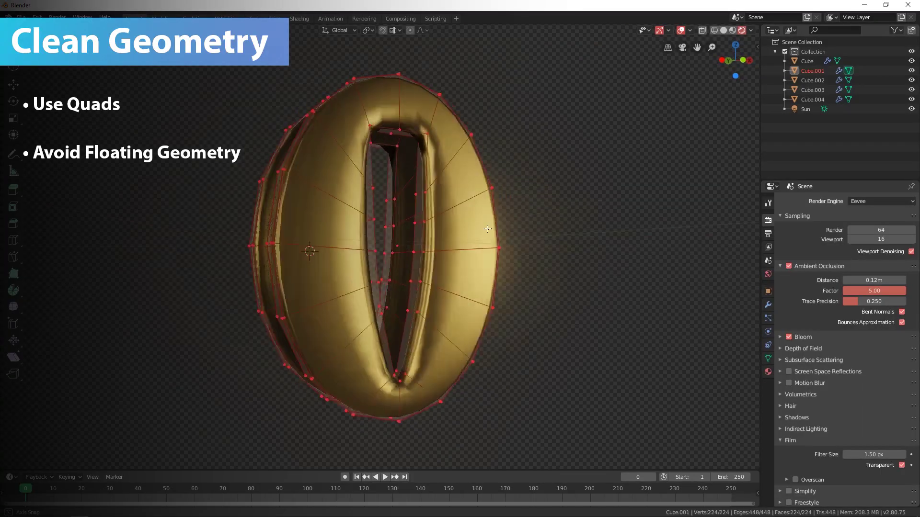
key(KP_3)
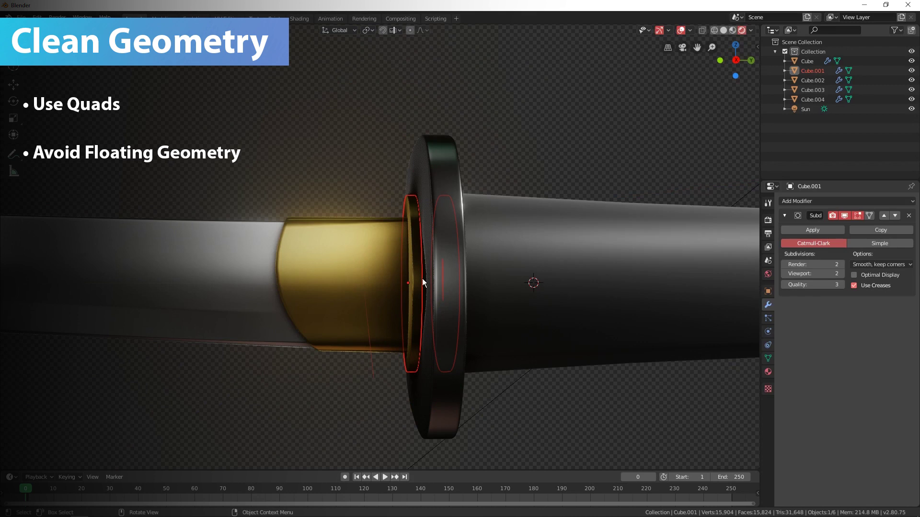
middle_drag(421, 277, 350, 281)
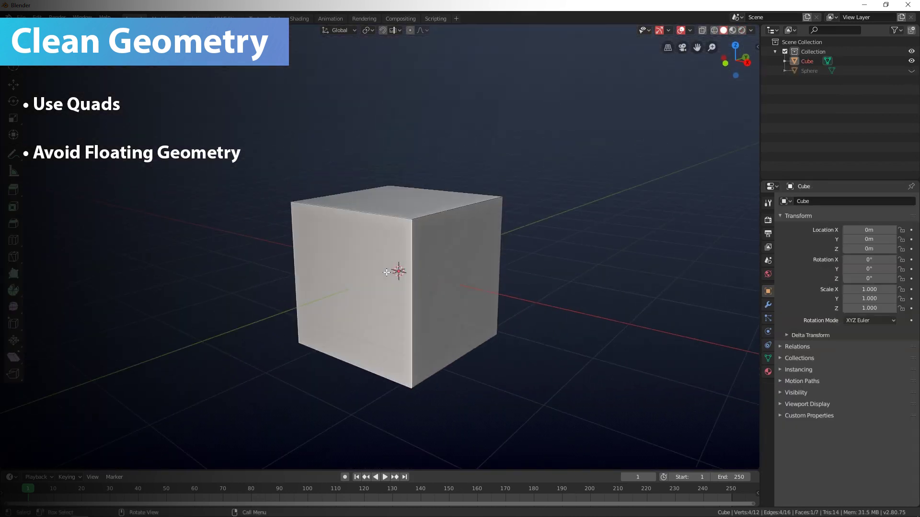
Pull the linked duplicate geometry off the cube, then hide and reveal it
key(g)
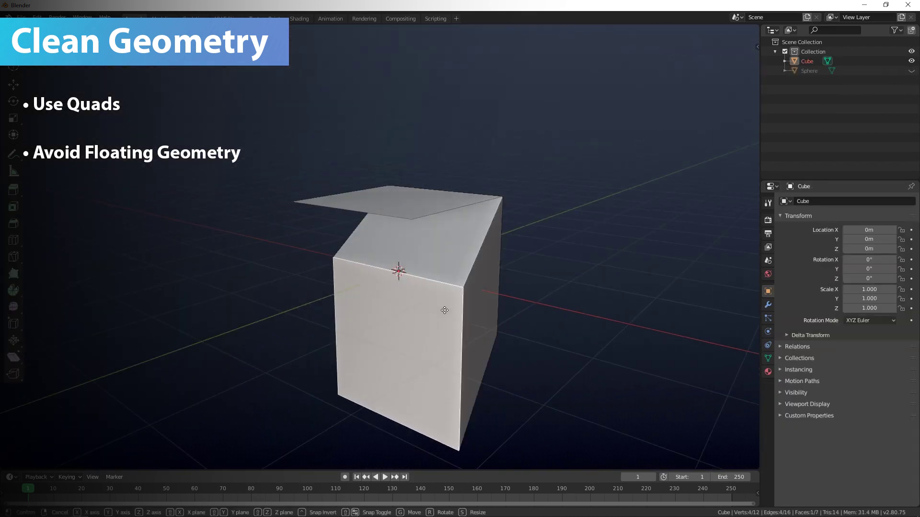
key(l)
key(g)
key(h)
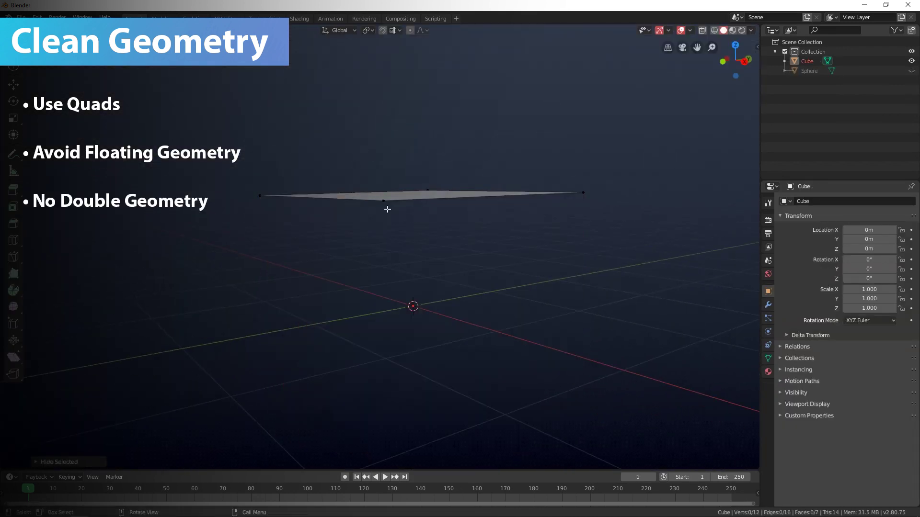
key(alt+h)
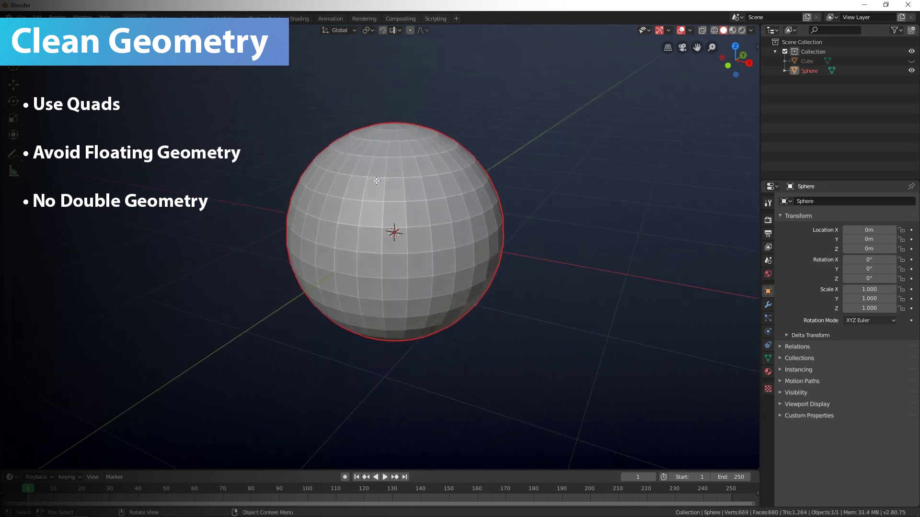
Select the sphere's body, invert the selection to its separate top cap and delete it
key(Tab)
key(l)
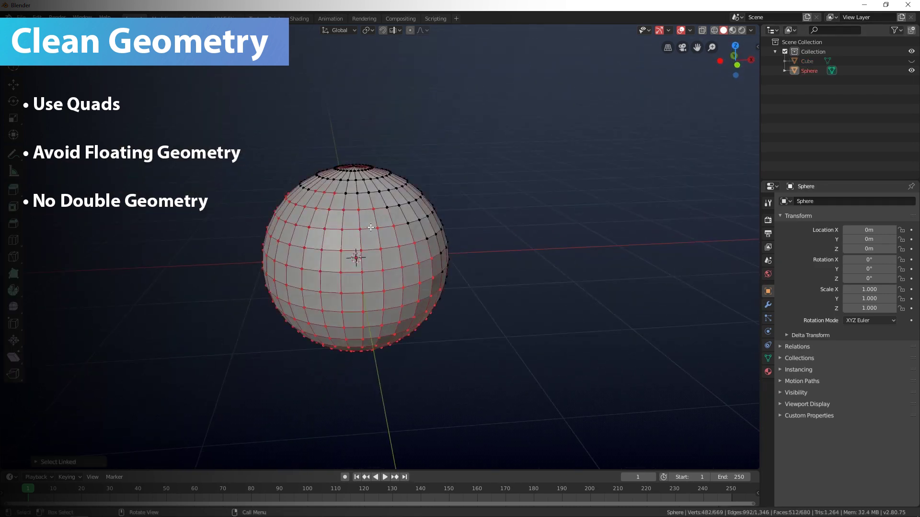
middle_drag(359, 251, 298, 286)
key(ctrl+i)
key(x)
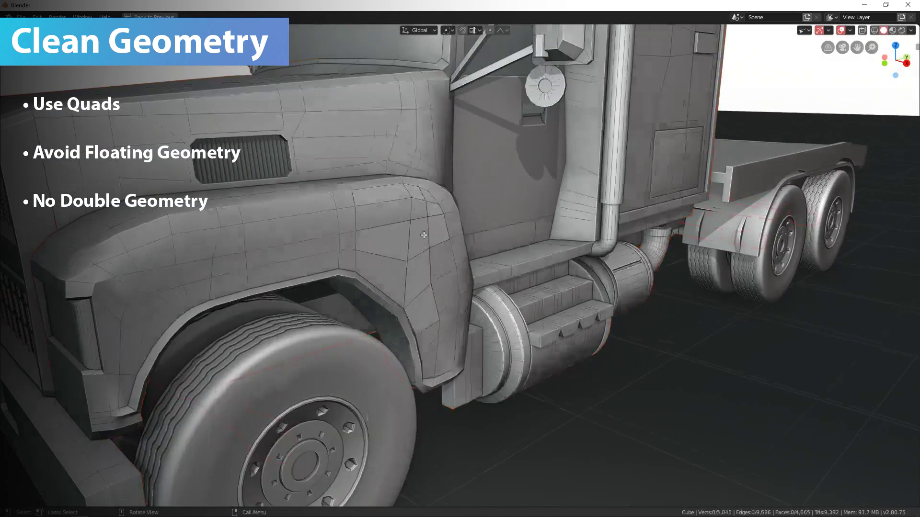
Select and pull the duplicated face patch off the truck's front fender
click(324, 217)
key(g)
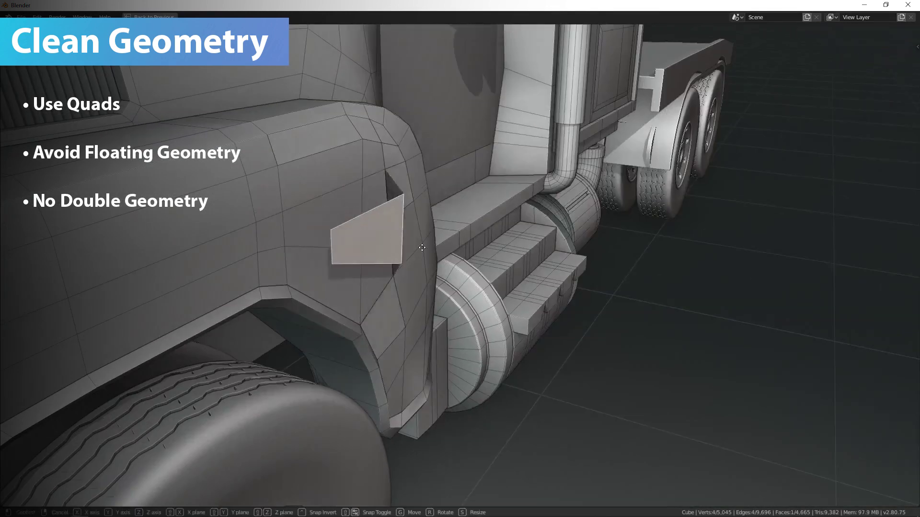
middle_drag(439, 198, 358, 216)
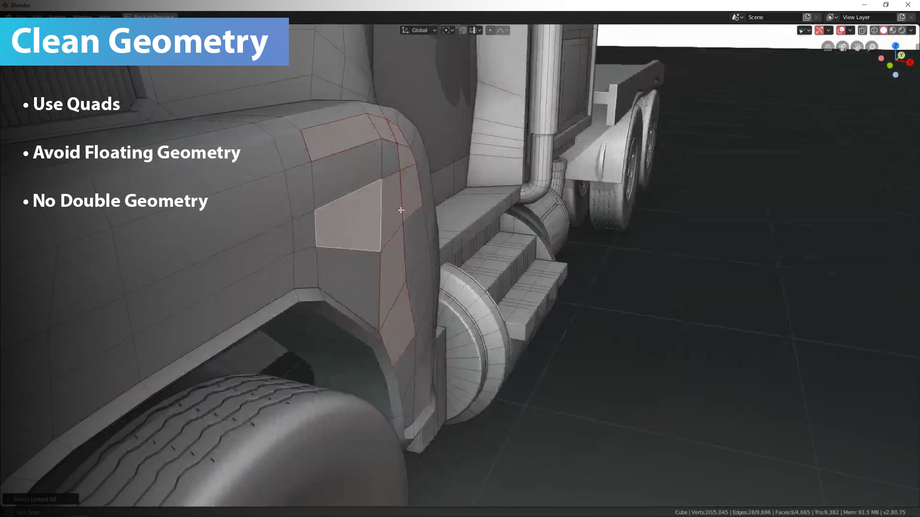
key(g)
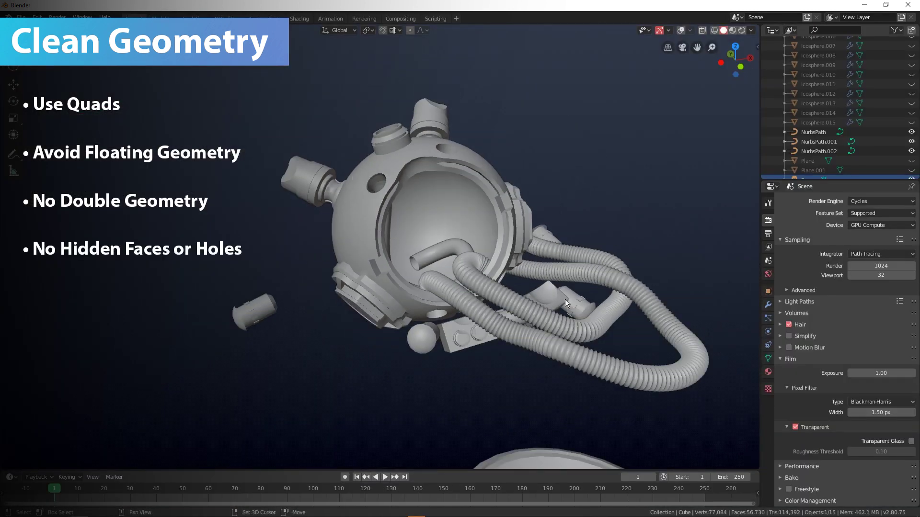
Show the helmet in Material Preview shading
middle_drag(565, 299, 461, 260)
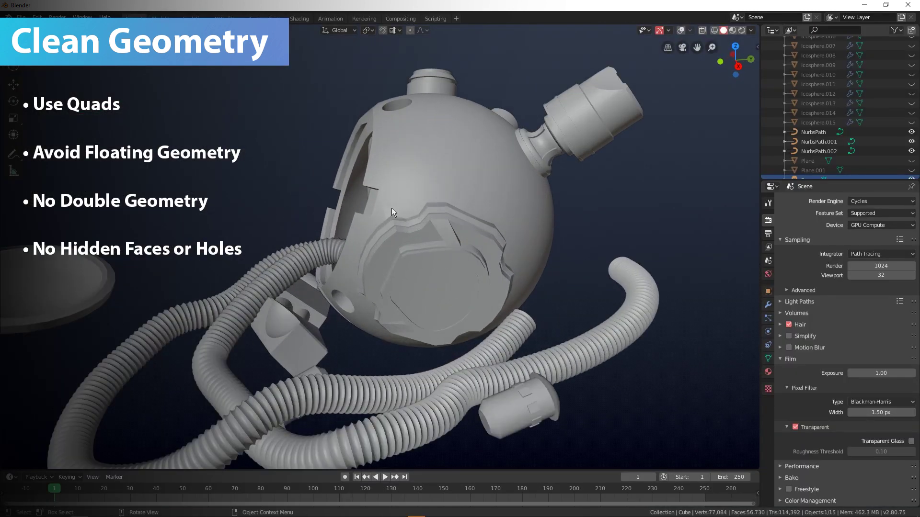
middle_drag(391, 208, 447, 205)
key(z)
click(449, 279)
mouse_move(450, 278)
middle_down()
mouse_move(536, 283)
mouse_move(449, 257)
middle_up()
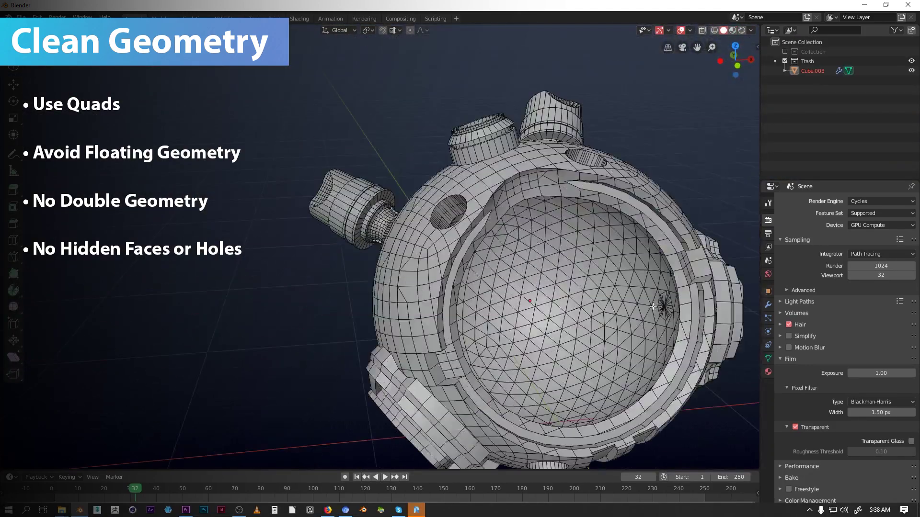
Inspect the helmet's mesh around its hole and confirm an edge slide
middle_drag(653, 307, 550, 222)
scroll(550, 222, up, 6)
scroll(541, 241, down, 4)
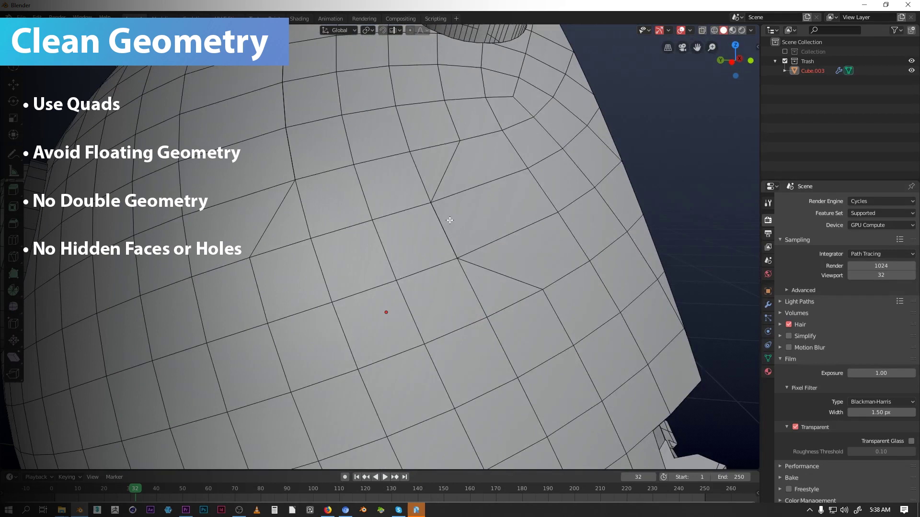
middle_drag(449, 220, 439, 237)
scroll(437, 239, up, 5)
scroll(430, 215, down, 3)
scroll(375, 247, down, 3)
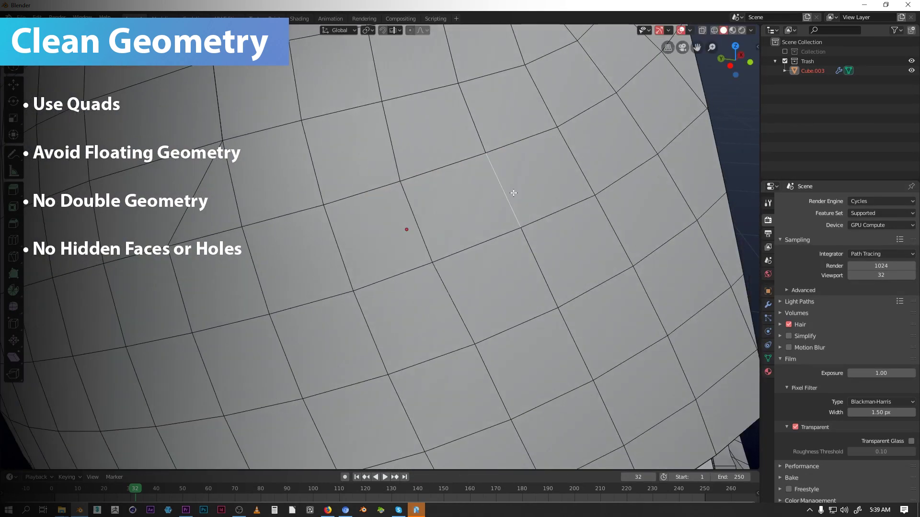
middle_drag(375, 247, 459, 269)
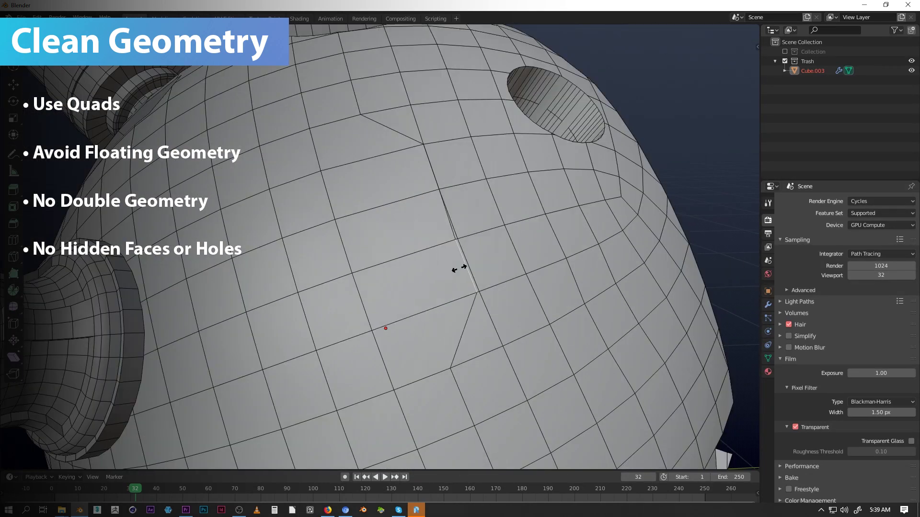
click(433, 167)
scroll(433, 167, down, 5)
middle_drag(433, 167, 384, 157)
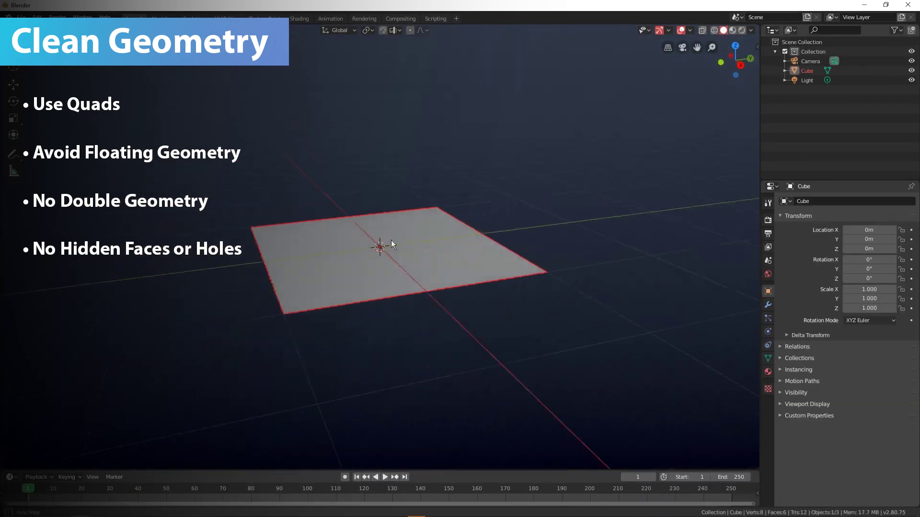
Move one corner vertex of the square plane to a new position
key(Tab)
middle_drag(392, 244, 422, 259)
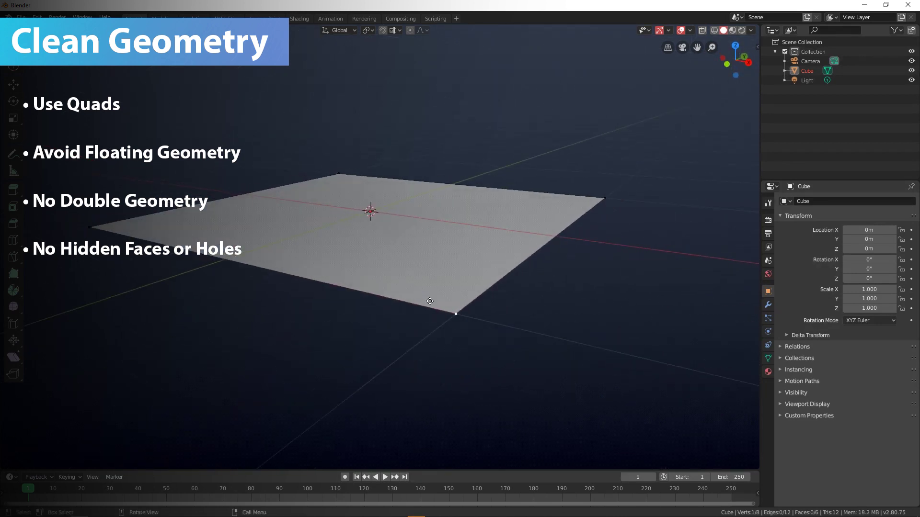
click(493, 251)
middle_drag(493, 251, 392, 174)
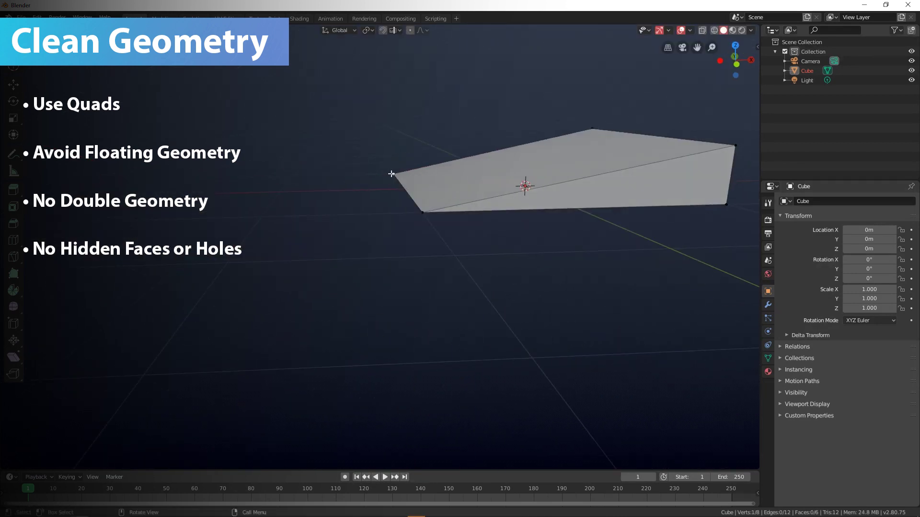
Select all of the cube's vertices and move them along the Z axis
key(a)
key(g)
key(z)
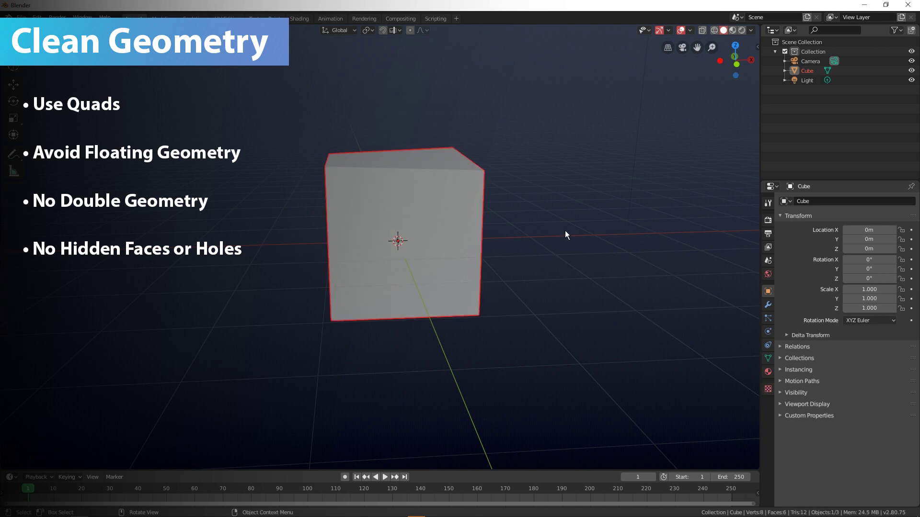
middle_drag(564, 231, 458, 211)
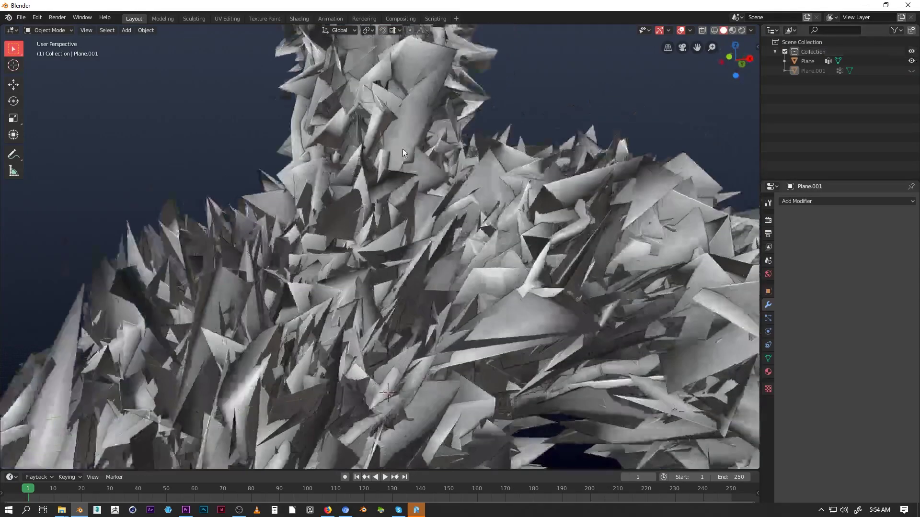
Enter Edit Mode on the body mesh and select all of its vertices
middle_drag(403, 149, 421, 163)
key(Tab)
scroll(422, 163, up, 5)
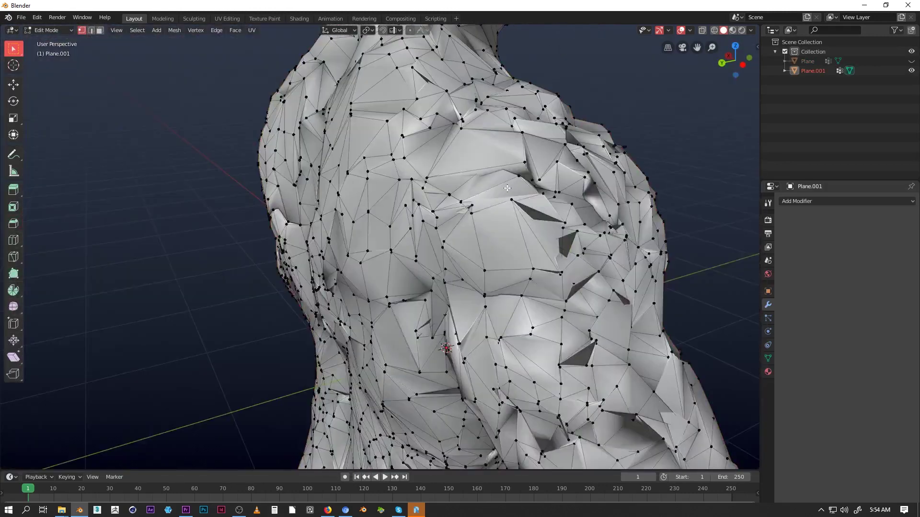
key(a)
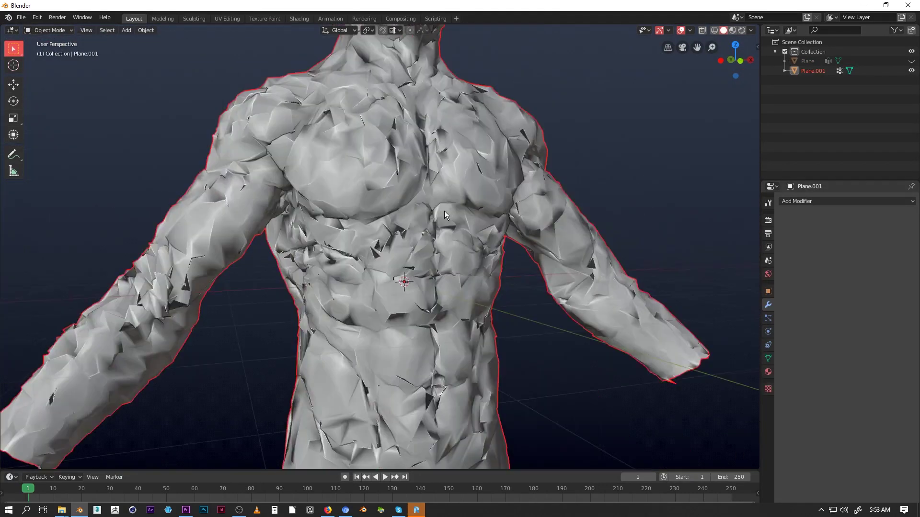
key(Tab)
scroll(443, 202, up, 5)
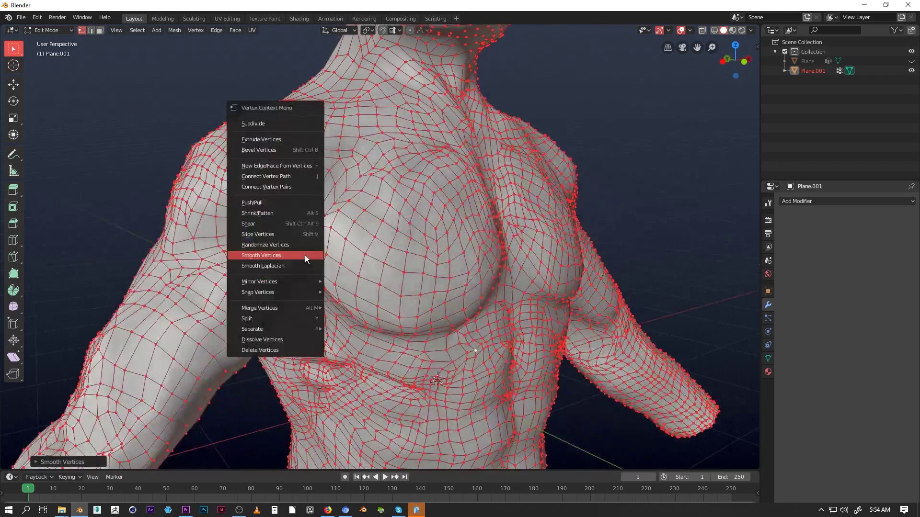
Smooth the body's vertices, then apply a Remesh modifier with Octree Depth raised to 6
click(305, 257)
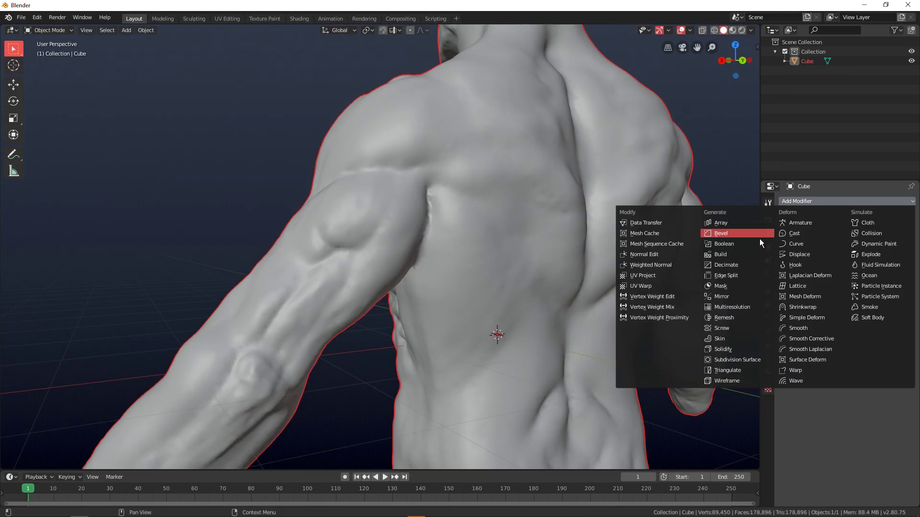
click(732, 316)
mouse_move(428, 246)
middle_down()
mouse_move(424, 226)
mouse_move(438, 237)
middle_up()
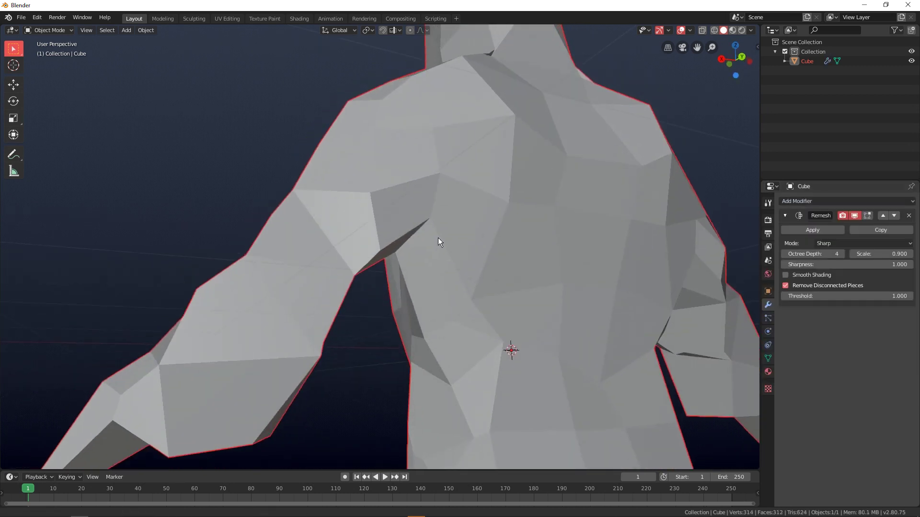
click(841, 254)
click(841, 254)
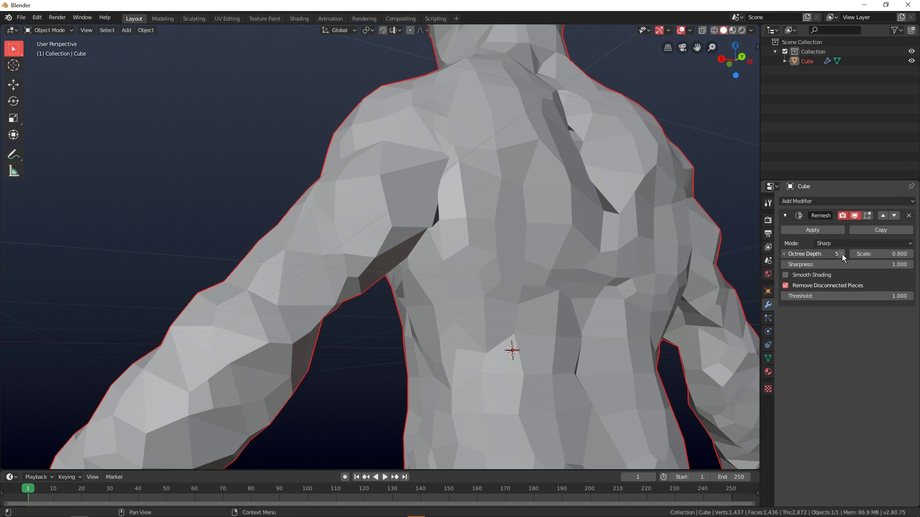
click(813, 230)
Inspect the remeshed shoulder topology in Edit Mode, then loop cut the mirrored plane
key(Tab)
click(381, 275)
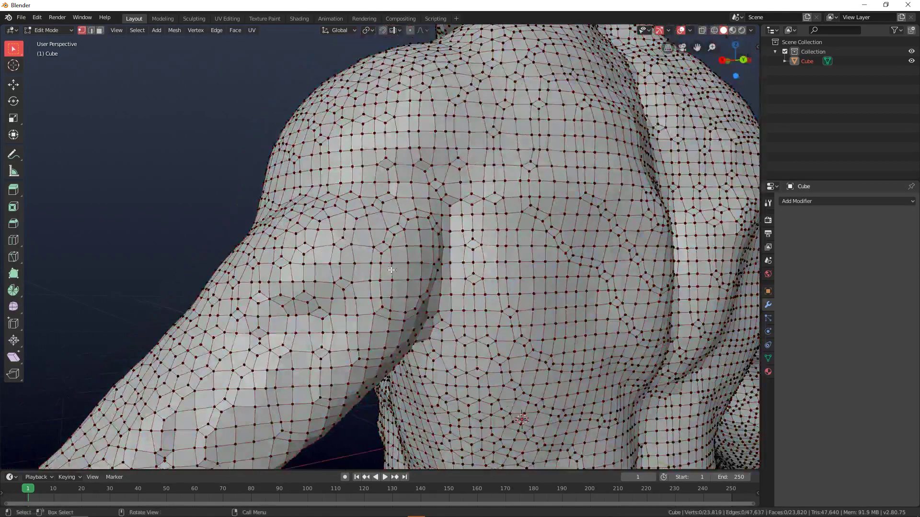
scroll(382, 245, up, 3)
mouse_move(381, 254)
middle_down()
mouse_move(382, 245)
mouse_move(397, 254)
middle_up()
scroll(381, 245, down, 4)
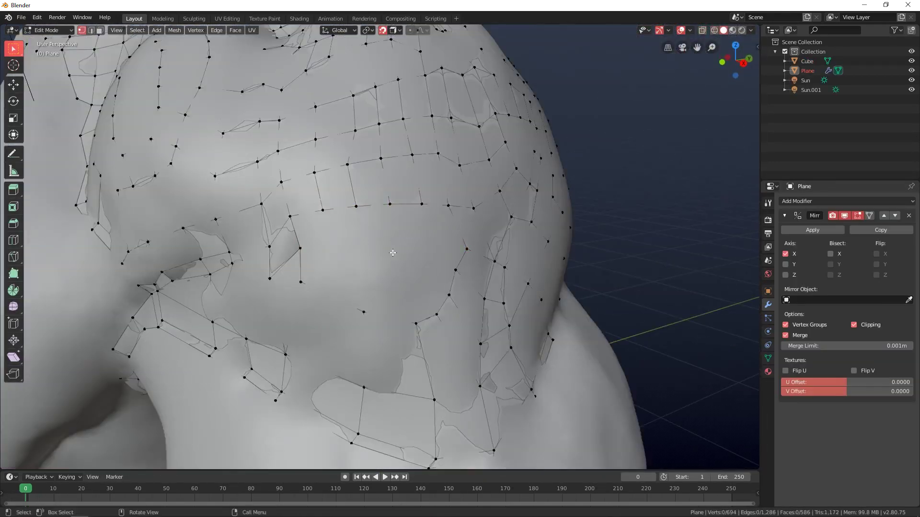
key(alt+z)
key(ctrl+r)
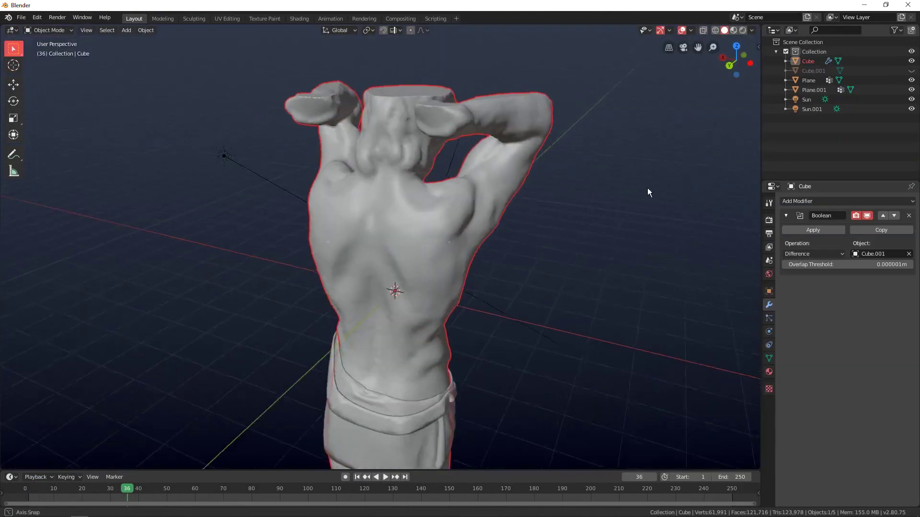
Examine the Boolean torso statue's dense mesh in Edit Mode, then clear the selection
mouse_move(648, 188)
middle_down()
mouse_move(452, 175)
mouse_move(468, 185)
mouse_move(477, 232)
middle_up()
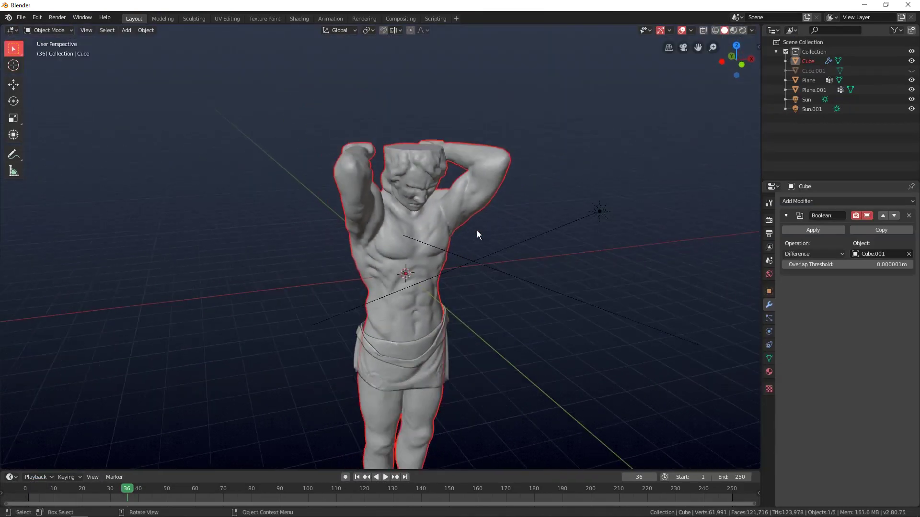
scroll(484, 246, up, 5)
key(Tab)
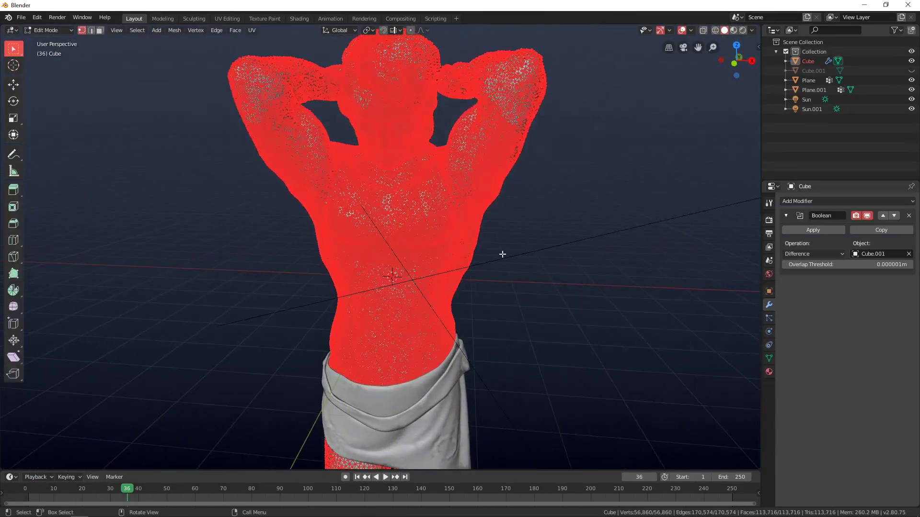
scroll(486, 228, up, 3)
key(alt+a)
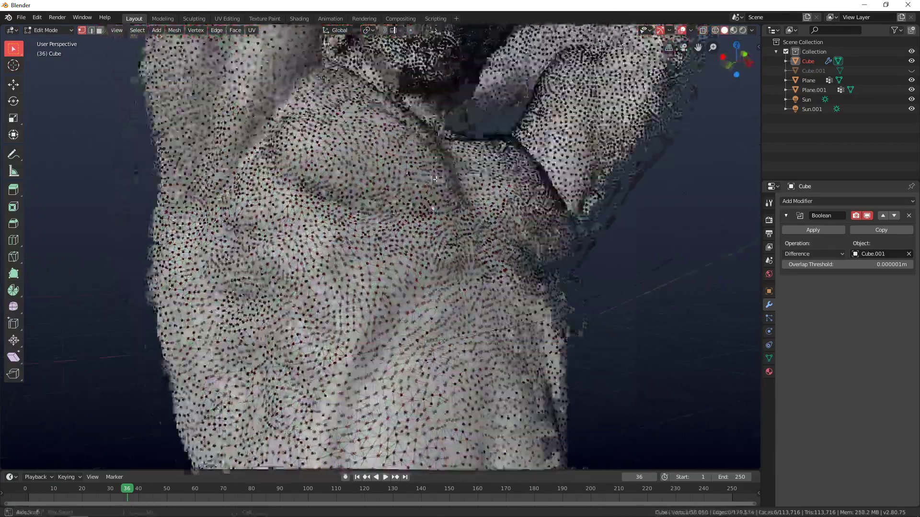
mouse_move(485, 228)
middle_down()
mouse_move(562, 305)
mouse_move(632, 232)
mouse_move(582, 187)
mouse_move(579, 242)
middle_up()
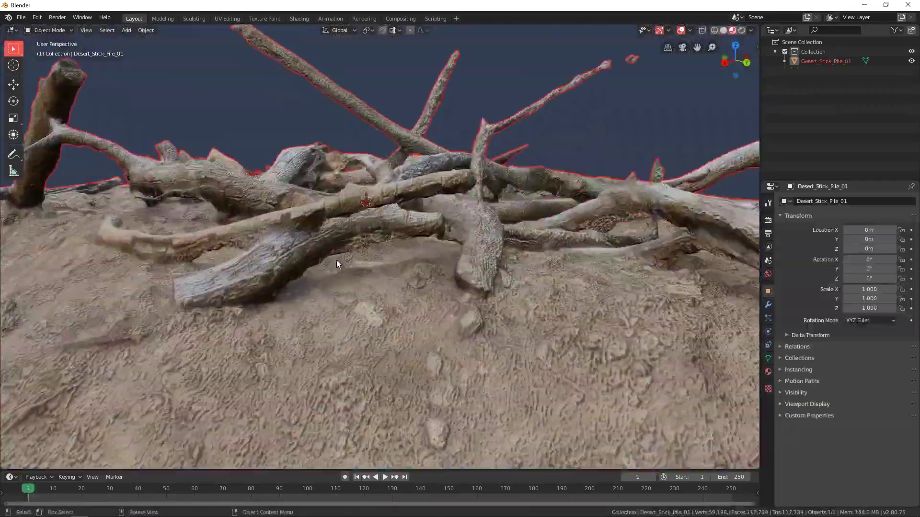
Examine the Desert_Stick_Pile_01 scanned mesh in Edit Mode from above
middle_drag(336, 261, 355, 315)
key(Tab)
scroll(445, 238, up, 5)
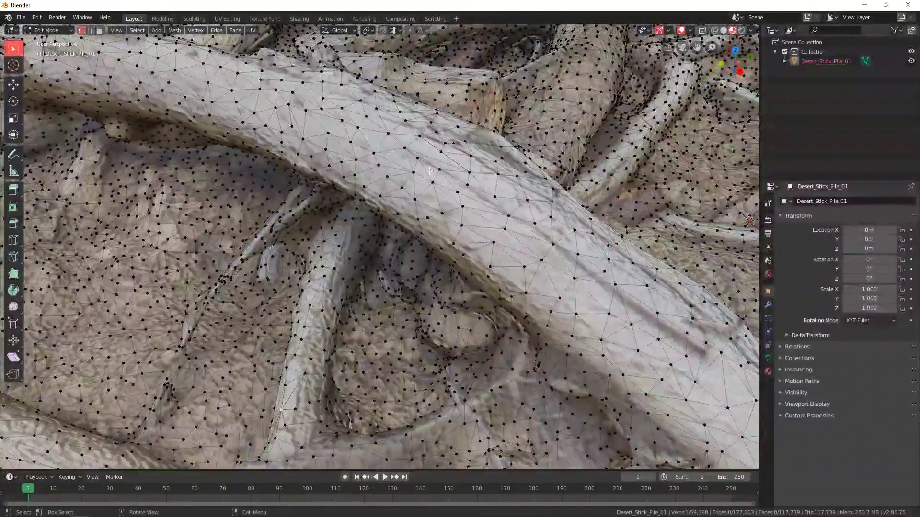
middle_drag(429, 170, 479, 230)
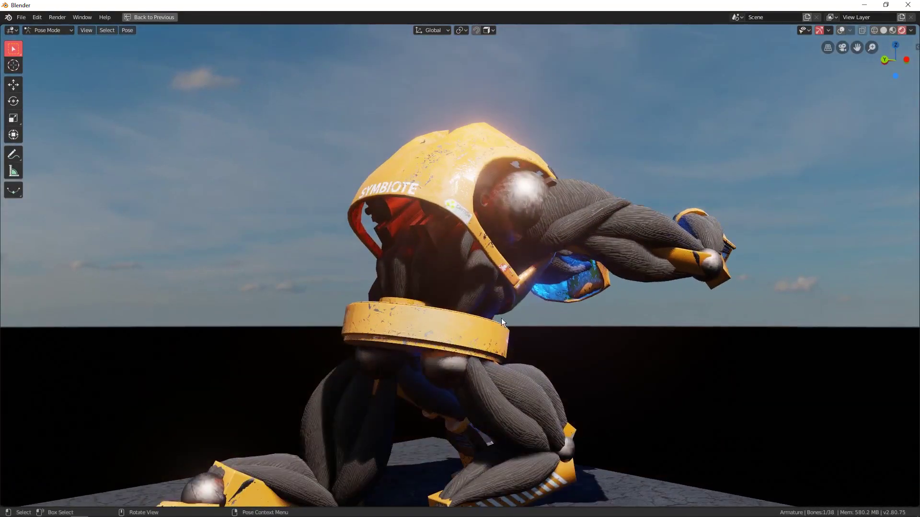
Move a robot bone, adjust the Clouds displacement texture, and preview the helmet pod's materials
key(g)
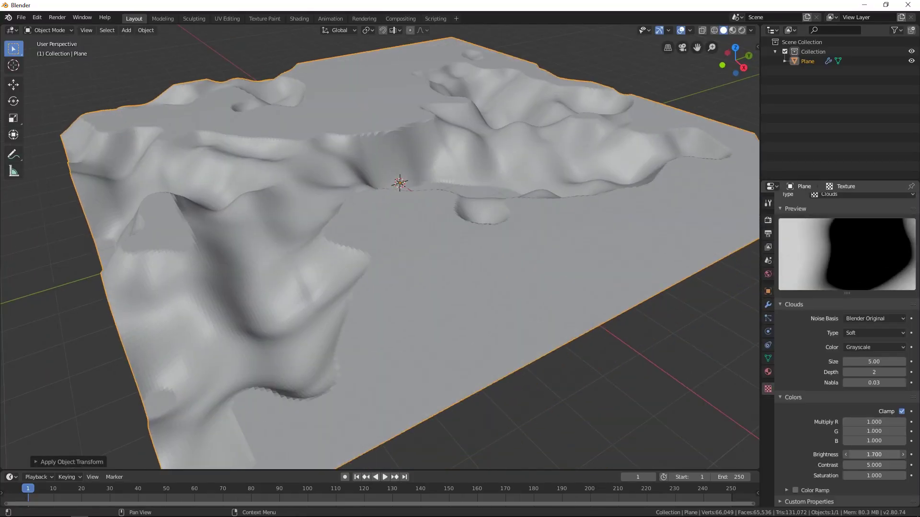
drag(871, 422, 871, 422)
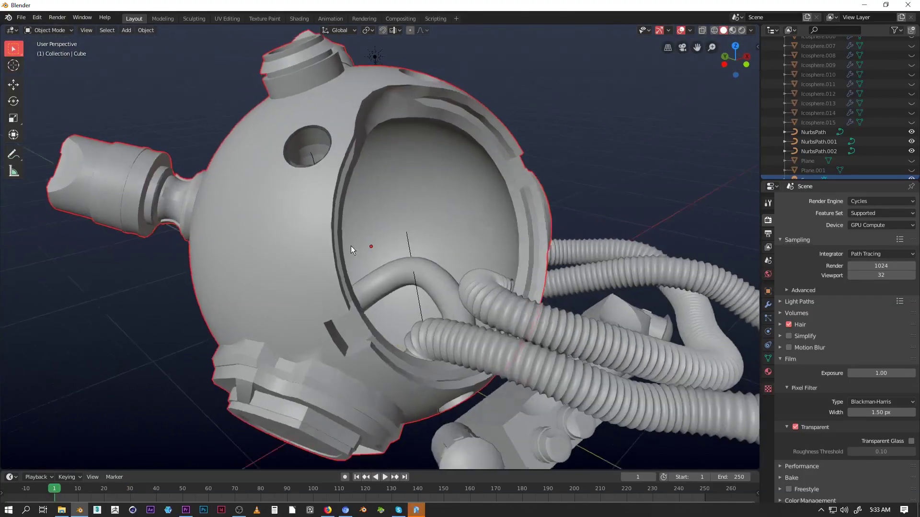
key(z)
mouse_move(336, 377)
middle_down()
mouse_move(323, 386)
mouse_move(174, 396)
middle_up()
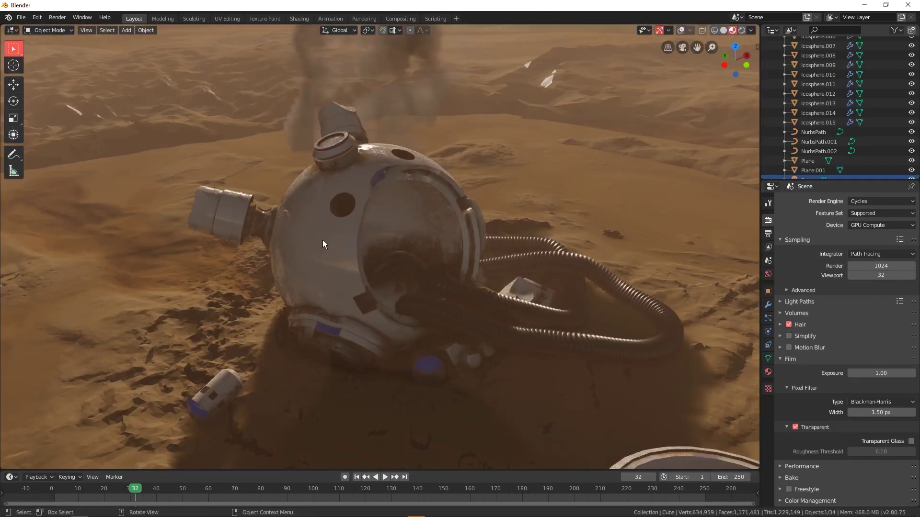
middle_drag(285, 229, 235, 224)
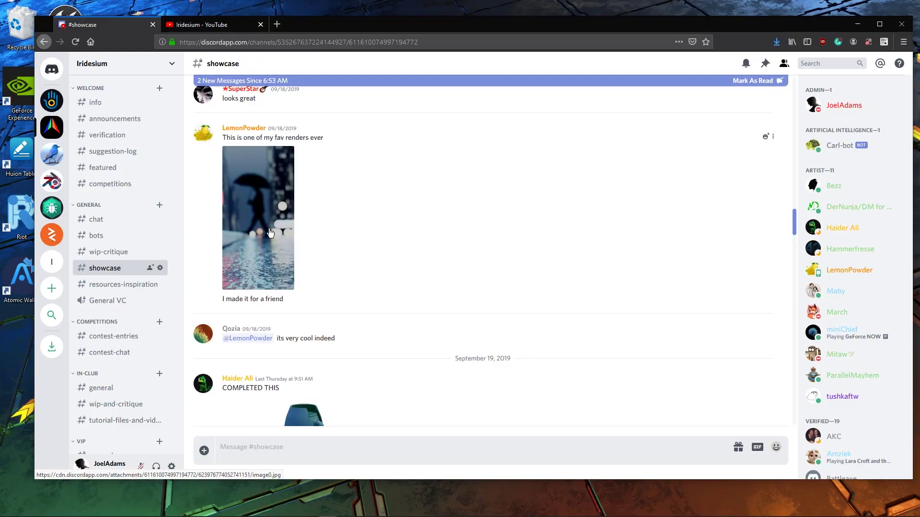
Scroll through the #showcase renders and enlarge the red muscle-car image
scroll(479, 268, down, 5)
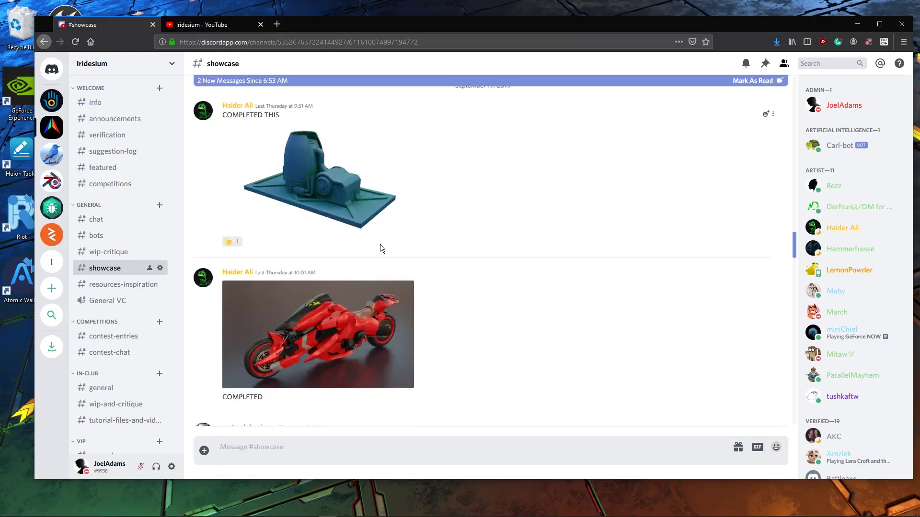
scroll(380, 245, down, 4)
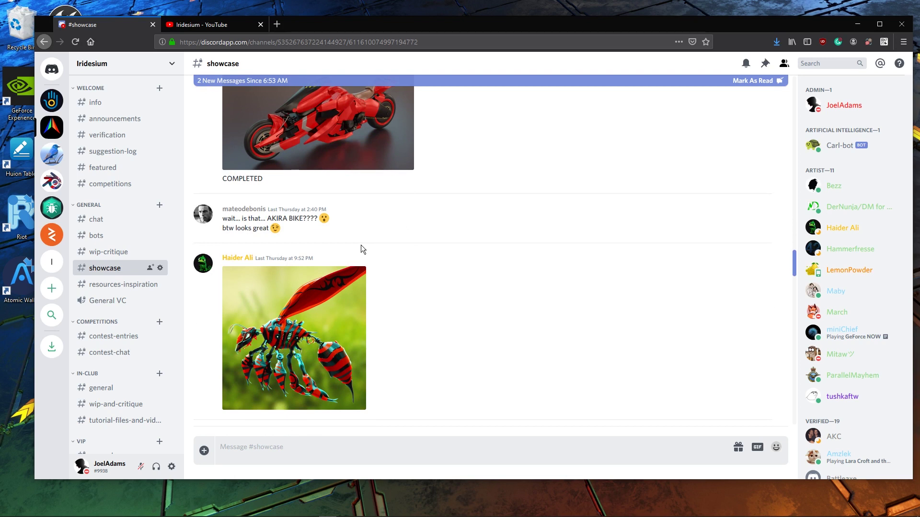
scroll(360, 246, down, 7)
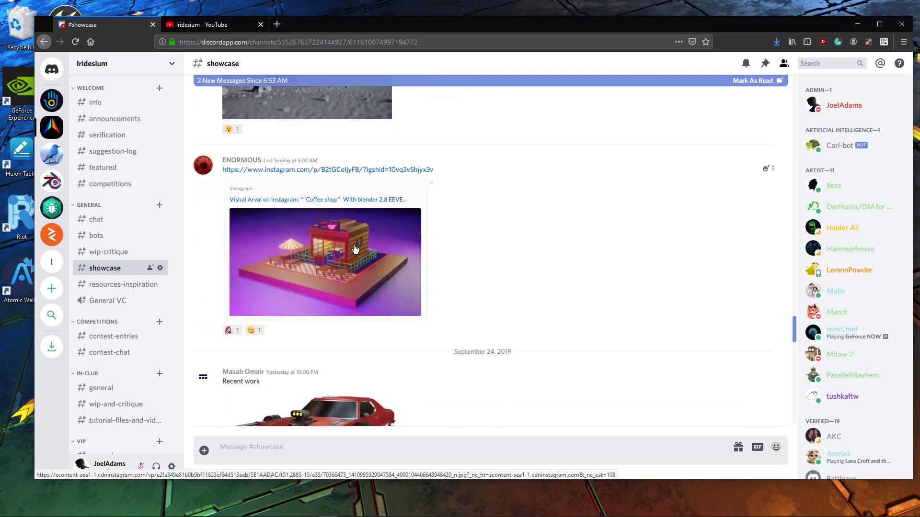
click(348, 234)
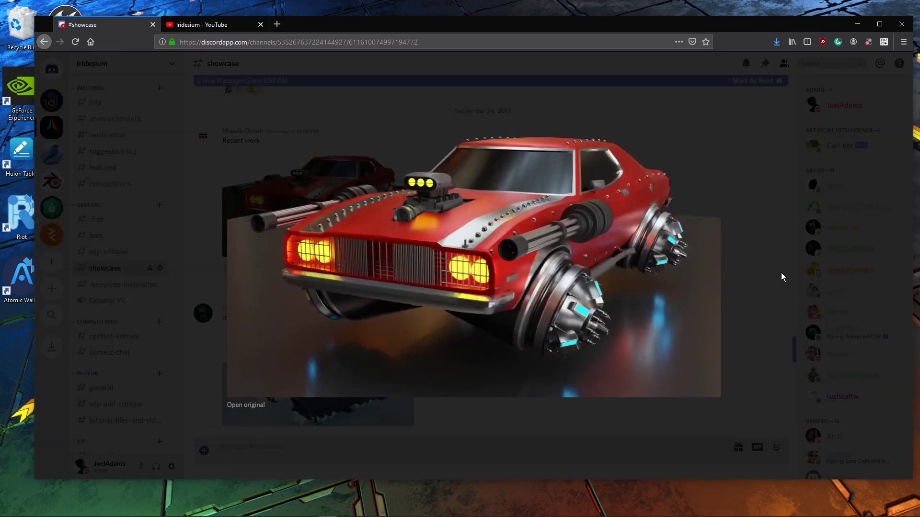